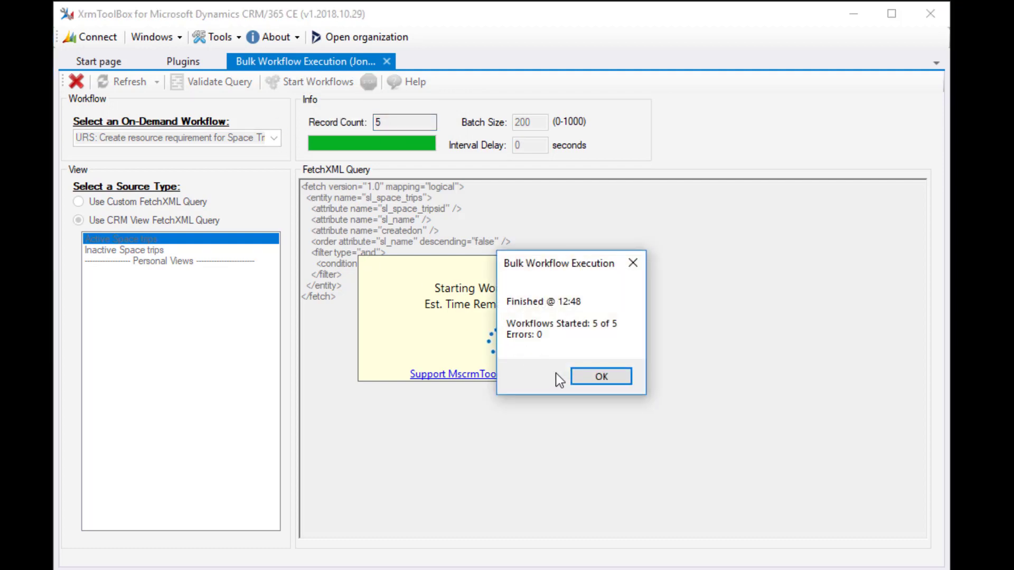
- Dismiss the bulk workflow completion message and switch the source type to a custom FetchXML query
left_click(589, 379)
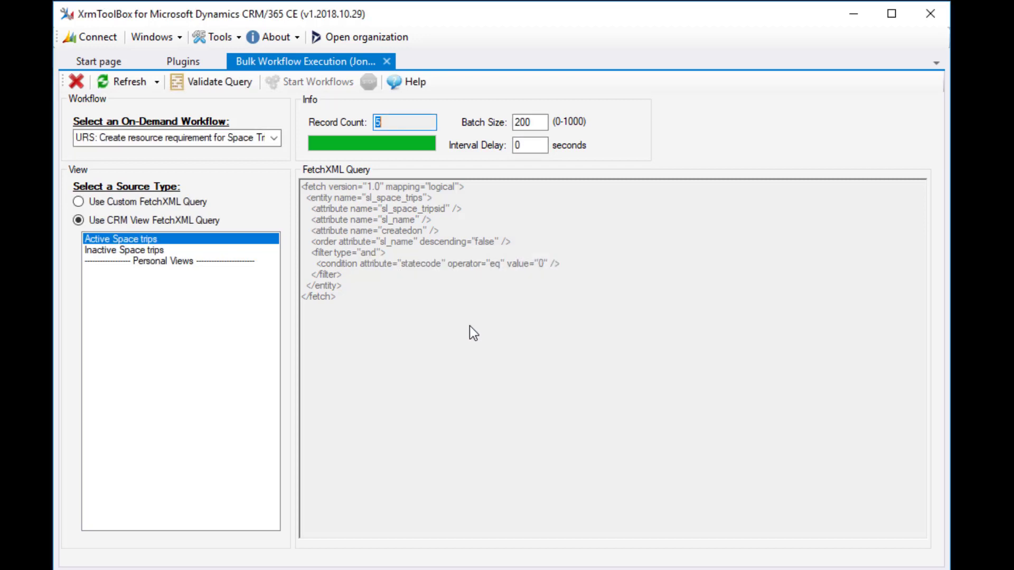
left_click(193, 204)
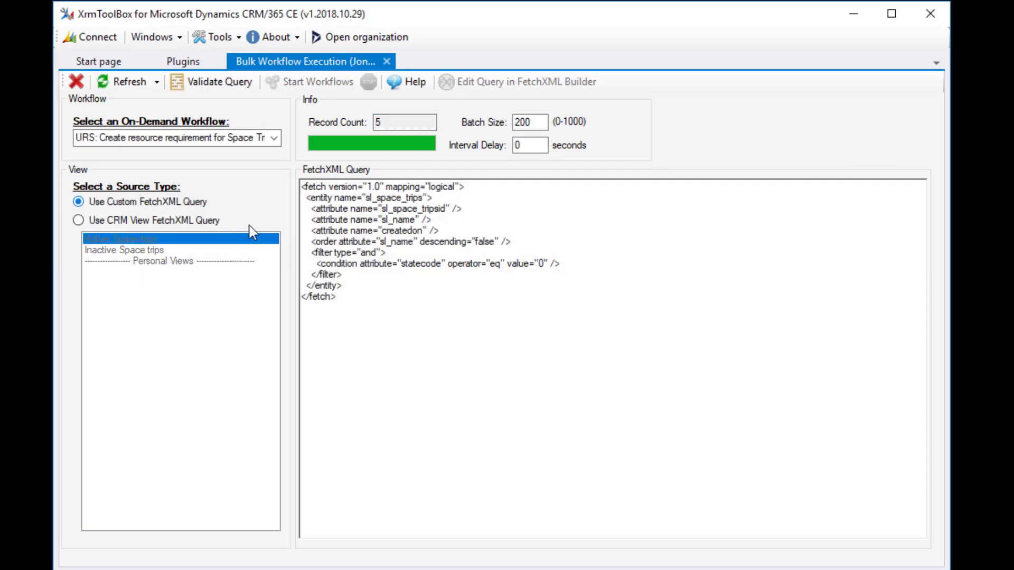
left_click(484, 275)
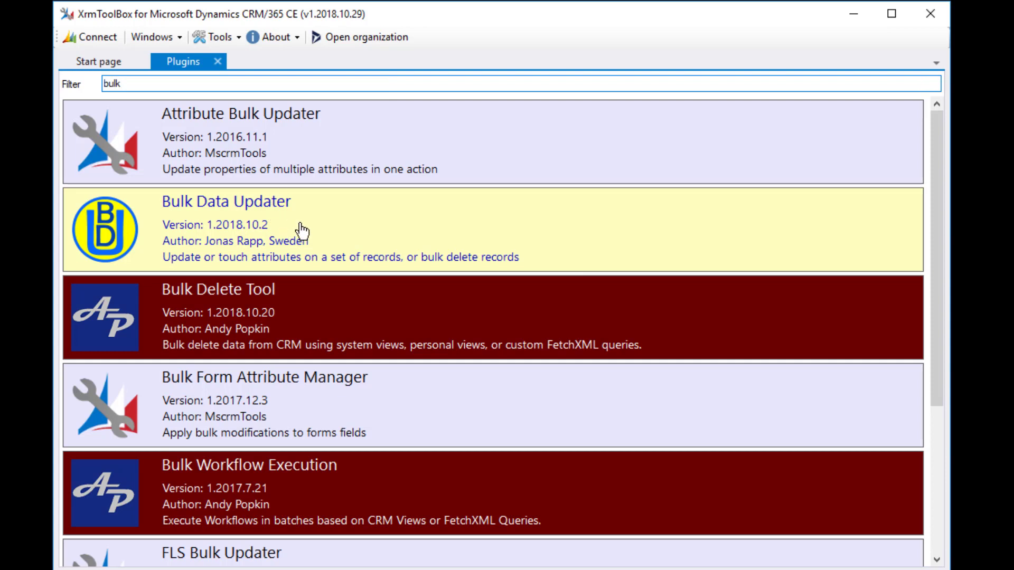
- Open the Bulk Data Updater plugin and load the Active Space trips view of sl_space_trips, including all records returned
left_click(317, 228)
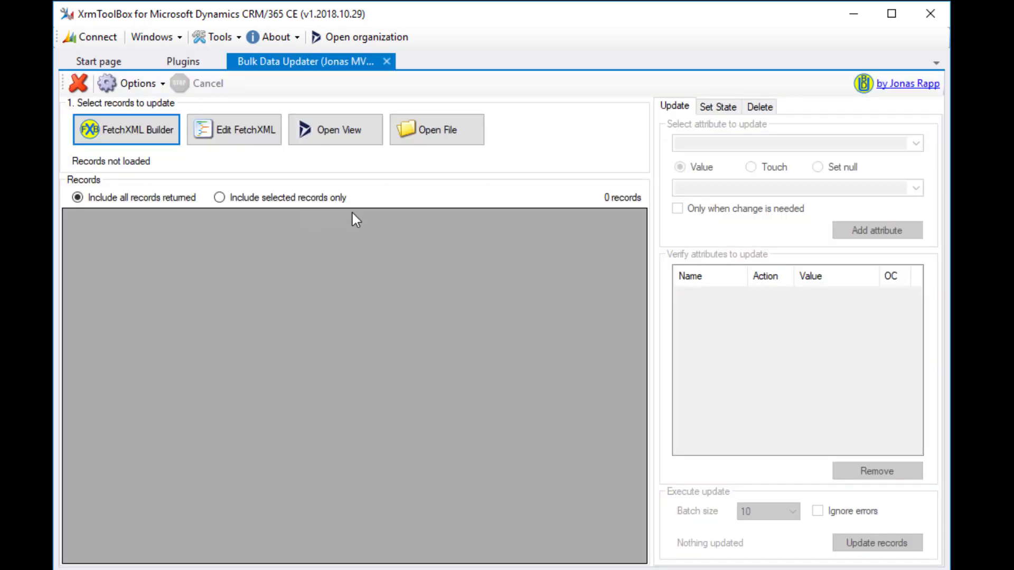
left_click(356, 138)
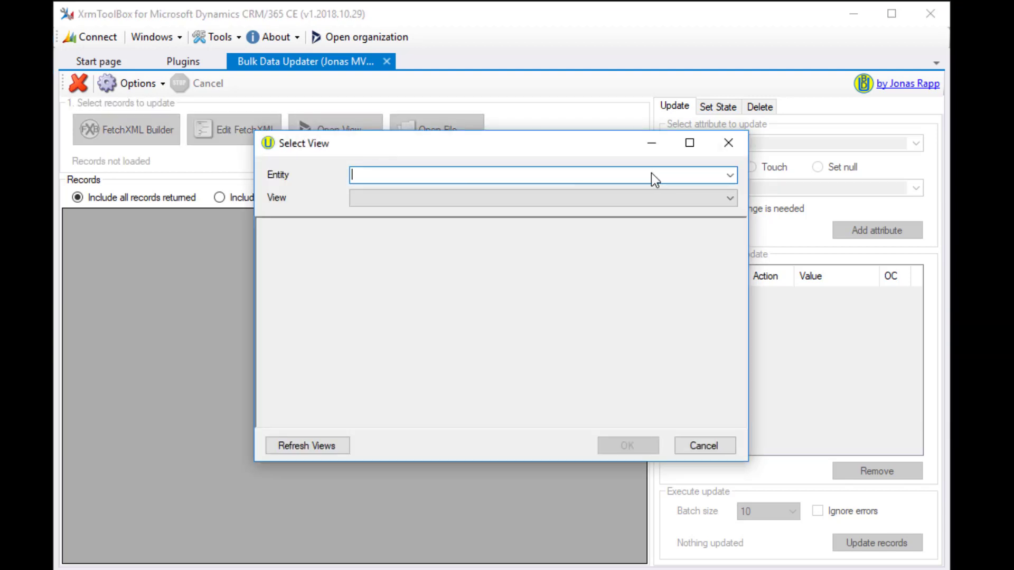
type("sl_space_trips")
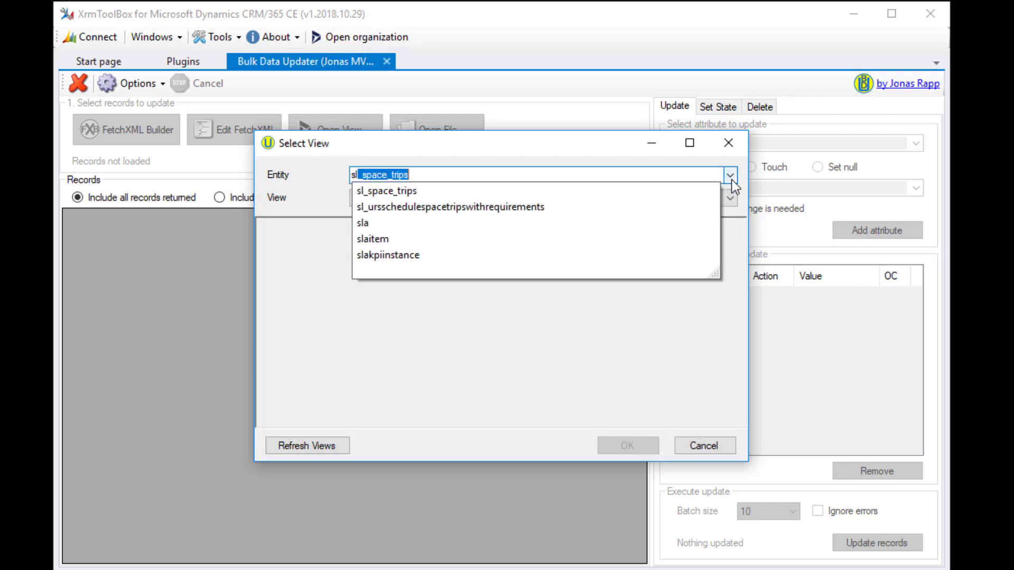
key("Return")
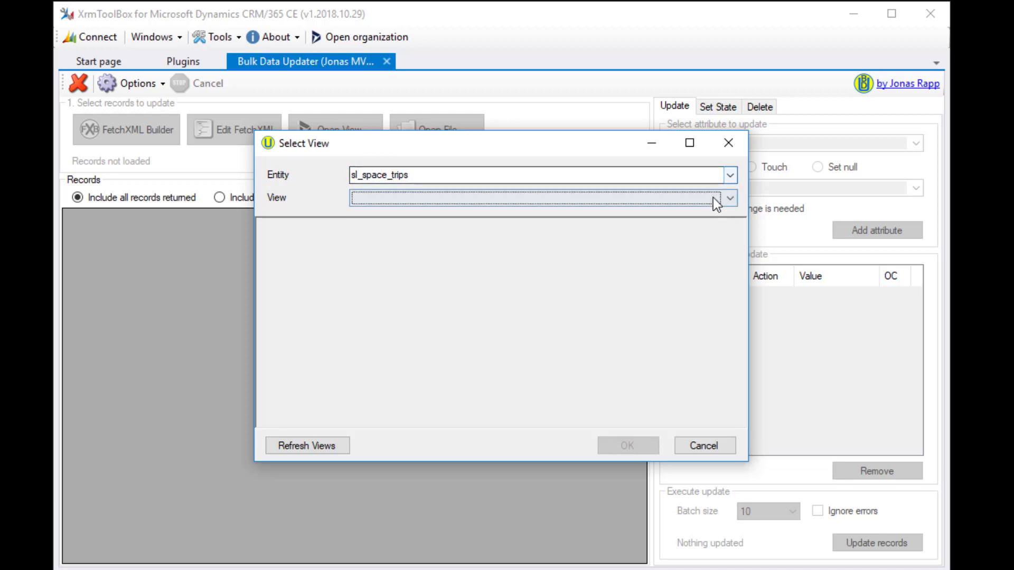
left_click(713, 197)
left_click(560, 224)
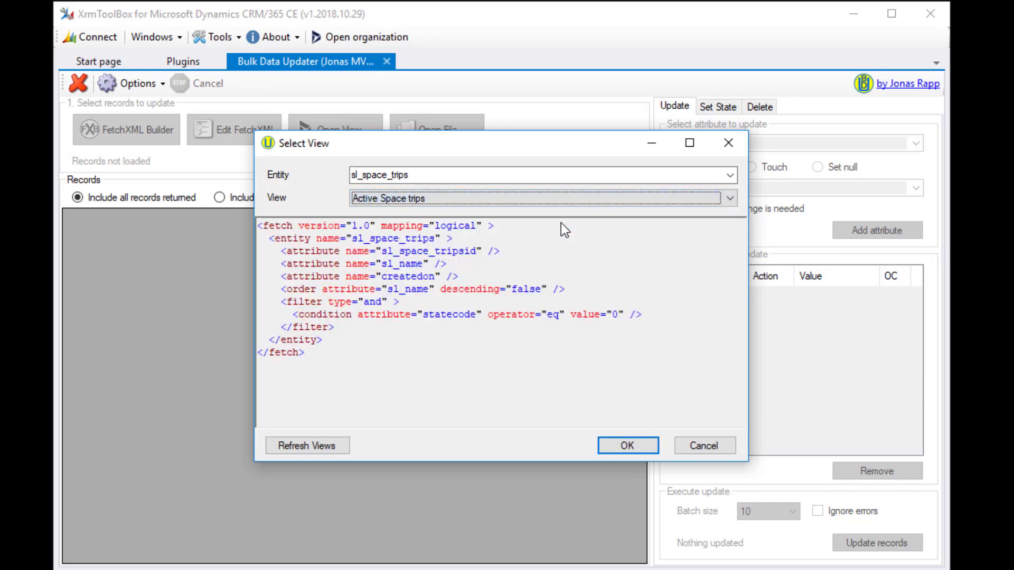
left_click(639, 450)
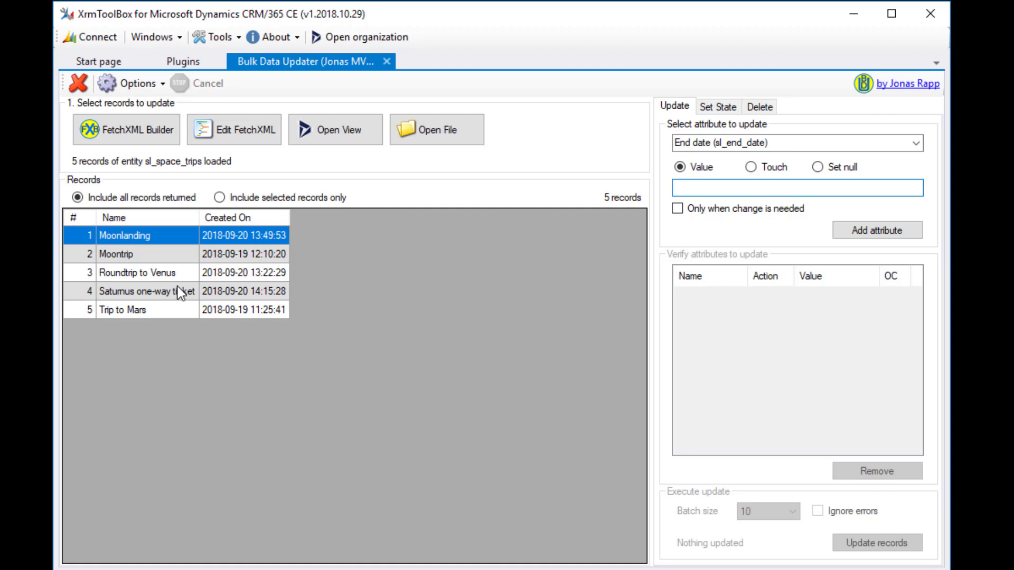
left_click(261, 199)
left_click(161, 199)
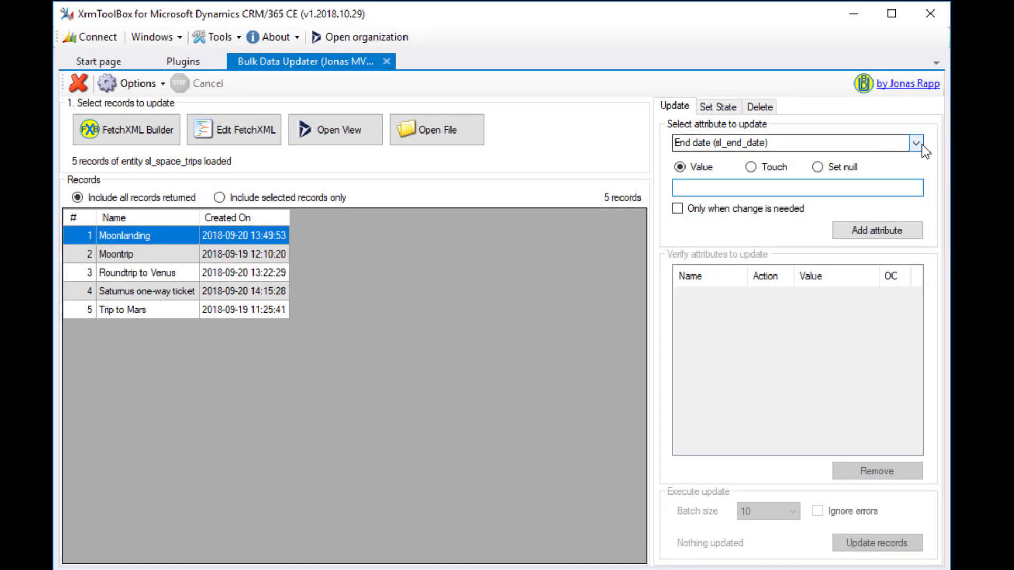
- Add the Create resource requirement attribute to the update with the Touch action
left_click(921, 144)
left_click(787, 154)
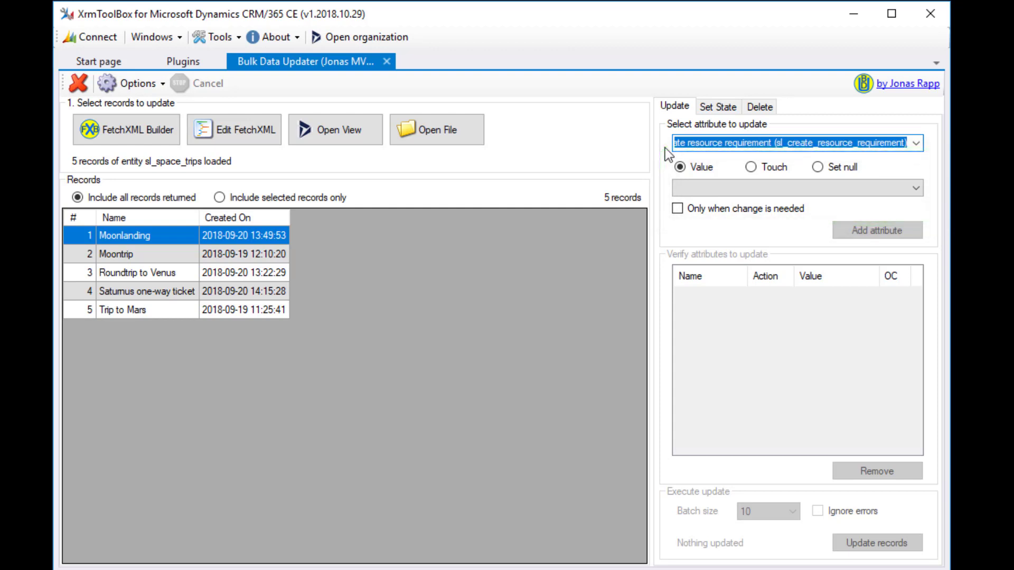
left_click(761, 166)
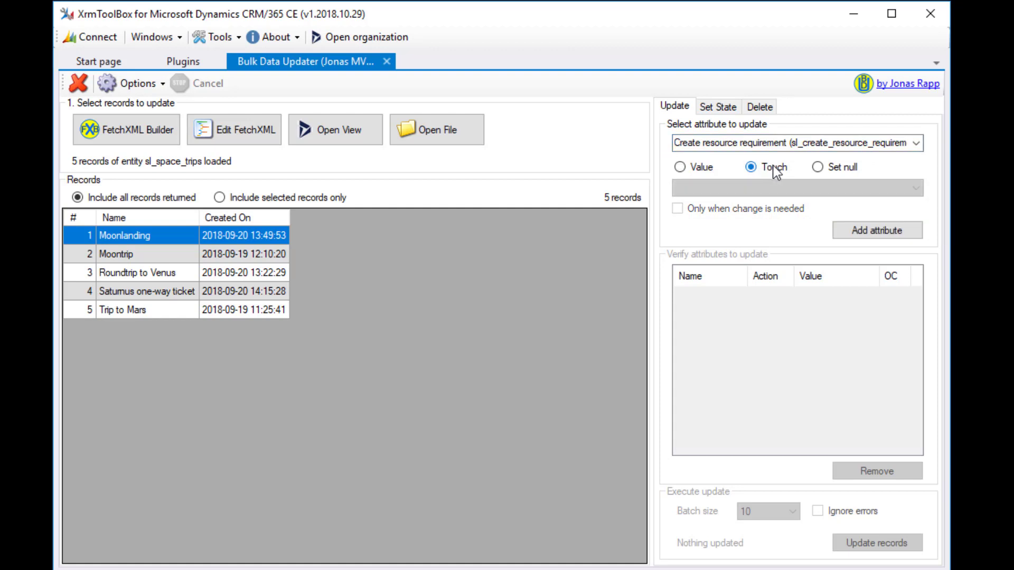
left_click(873, 232)
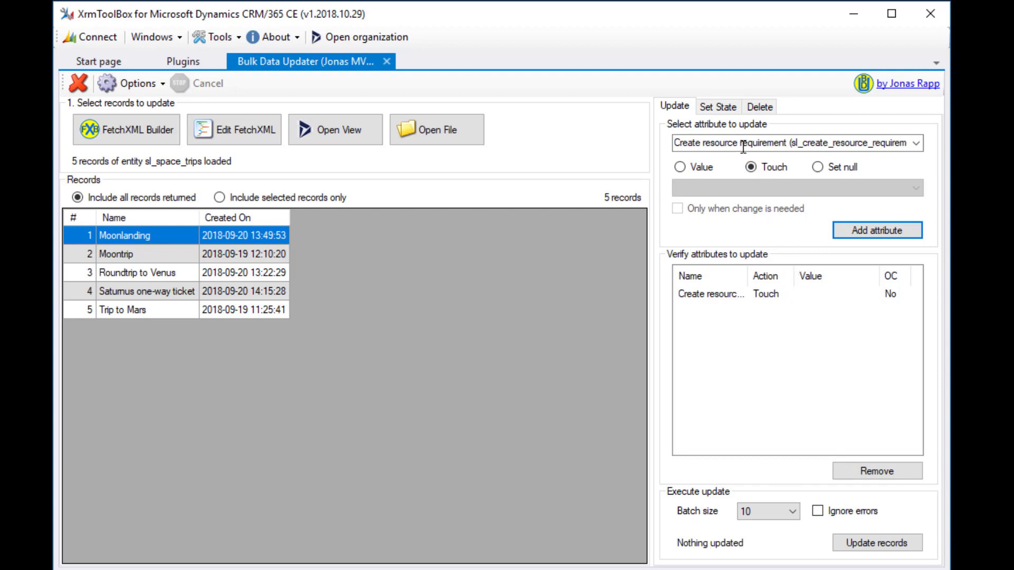
- Add the End date (sl_end_date) attribute to the update as Set null, only when change is needed
left_click(918, 141)
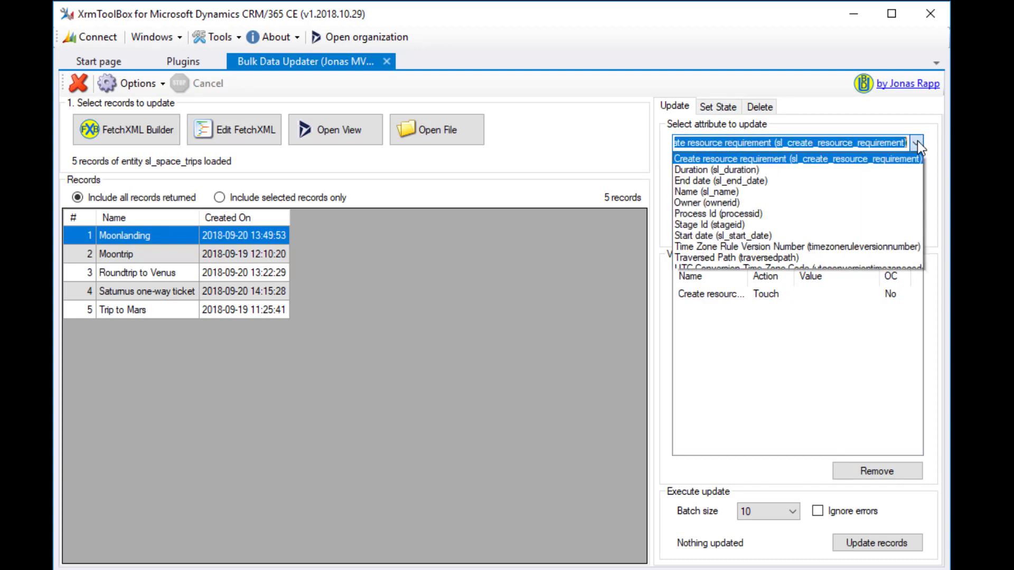
left_click(763, 180)
left_click(829, 166)
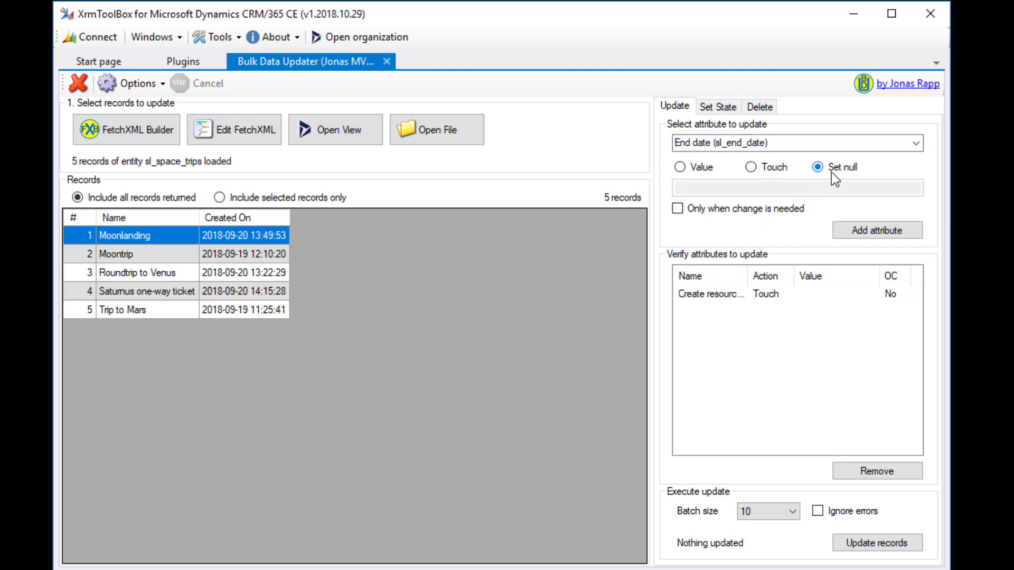
left_click(705, 209)
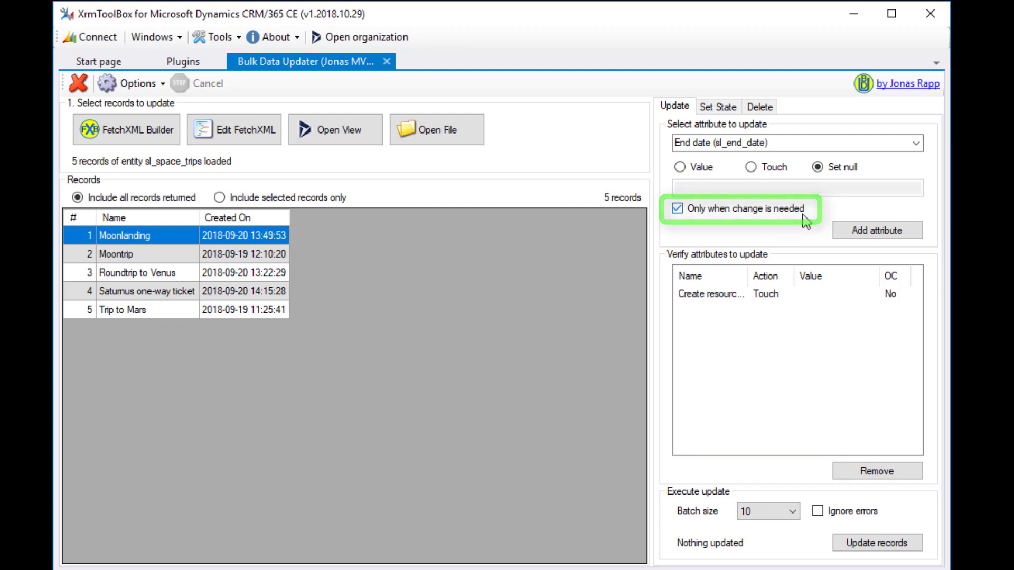
left_click(856, 233)
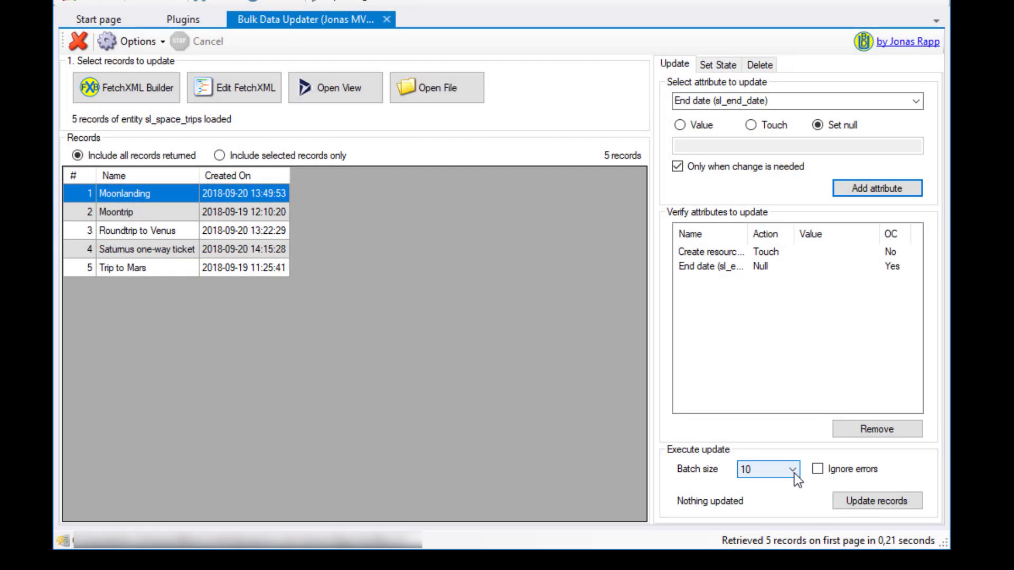
- Update the loaded records with batch size 10 and errors ignored, and rerun the query to show the updated records
left_click(794, 473)
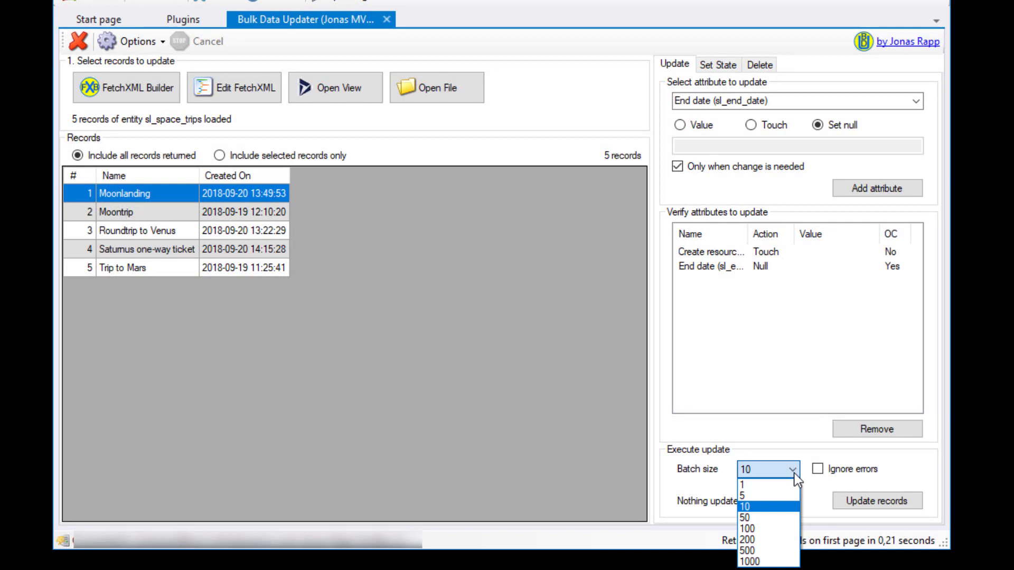
left_click(790, 508)
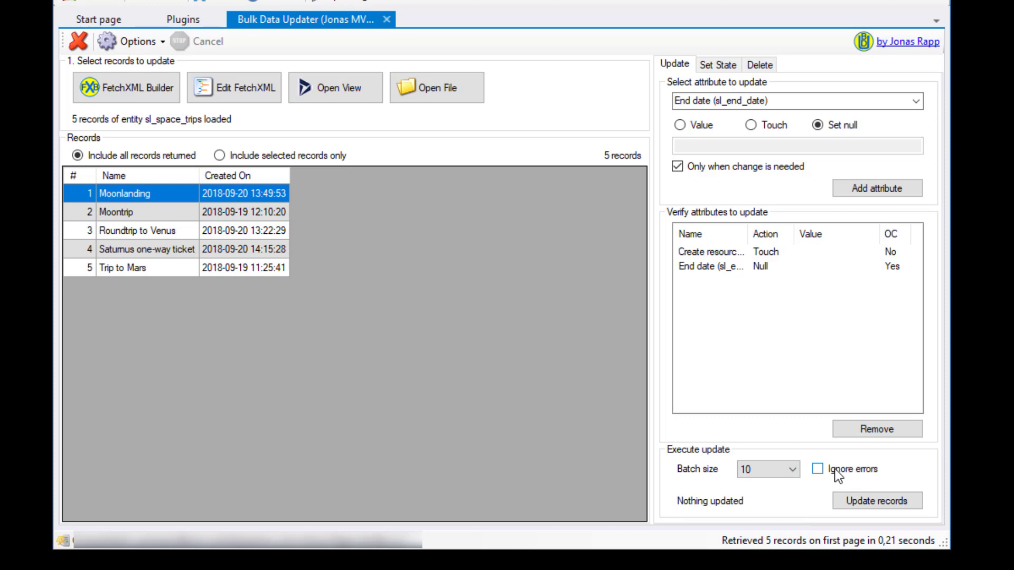
left_click(860, 471)
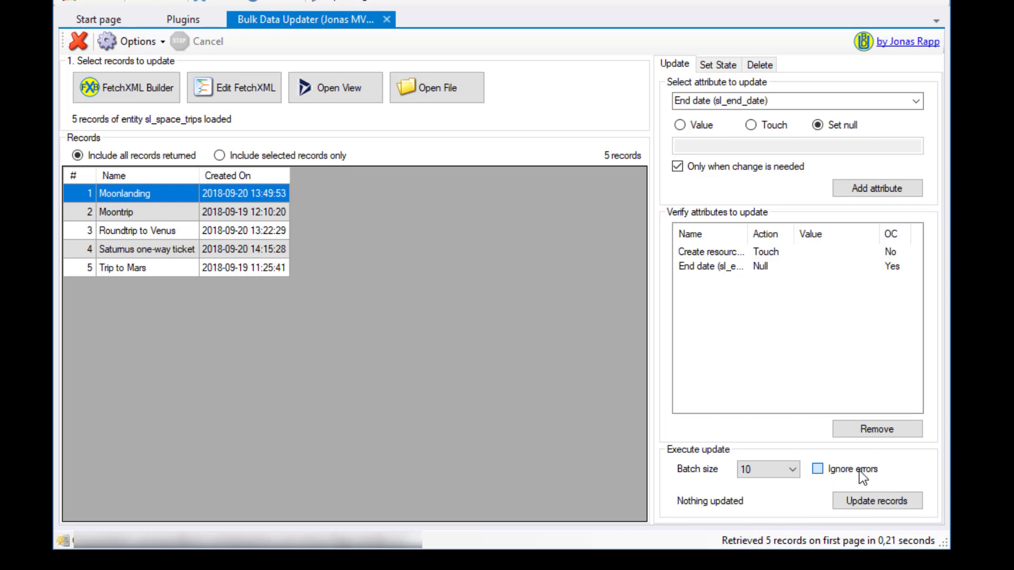
left_click(892, 503)
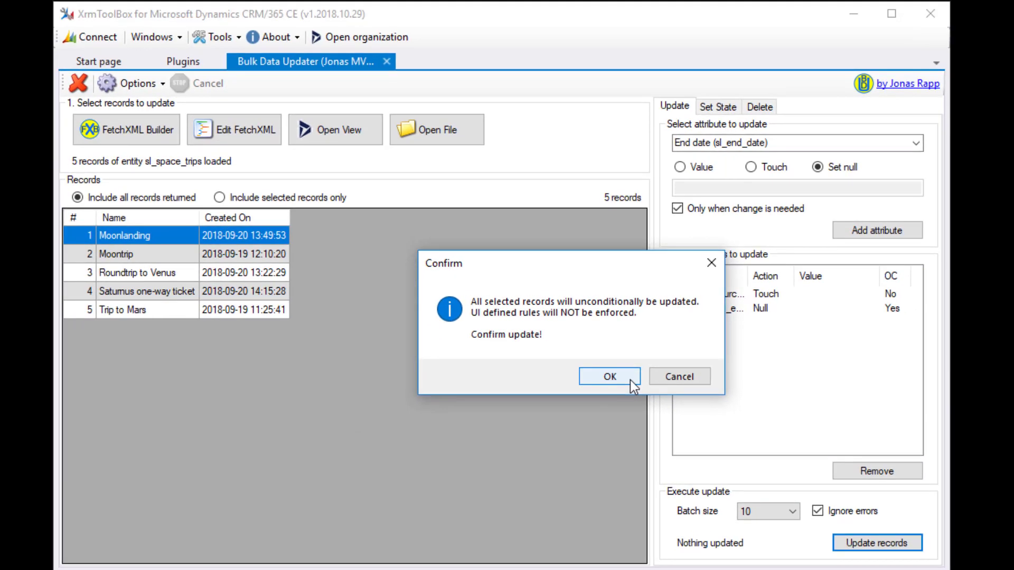
left_click(630, 379)
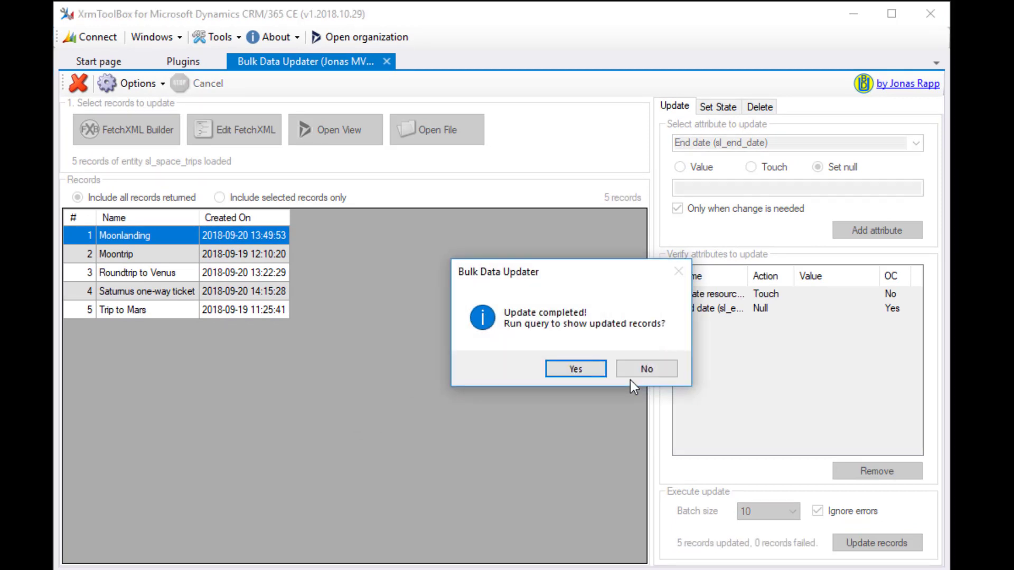
left_click(598, 375)
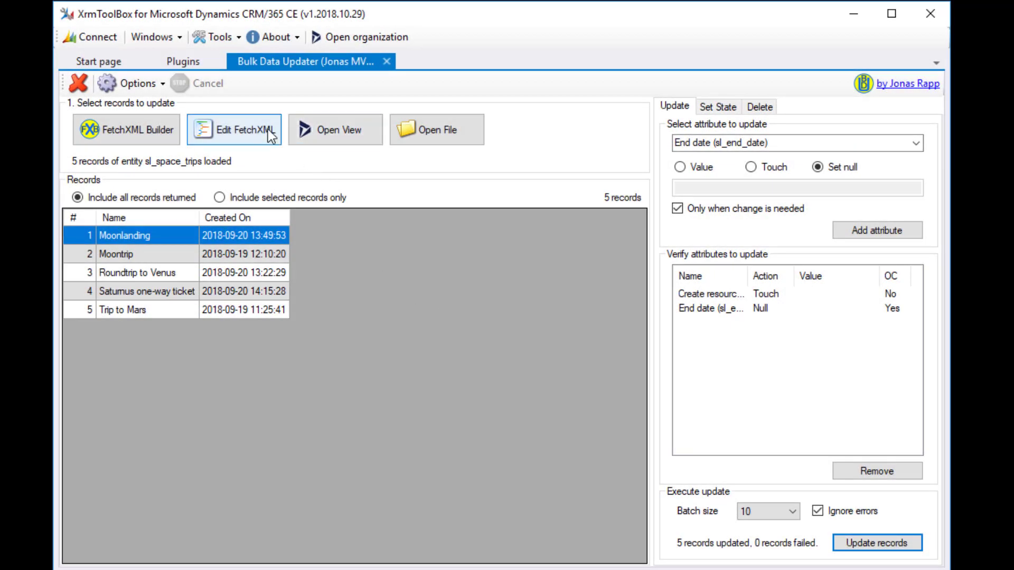
- Review the current query's FetchXML without changing it, and execute the query in FetchXML Builder
left_click(256, 133)
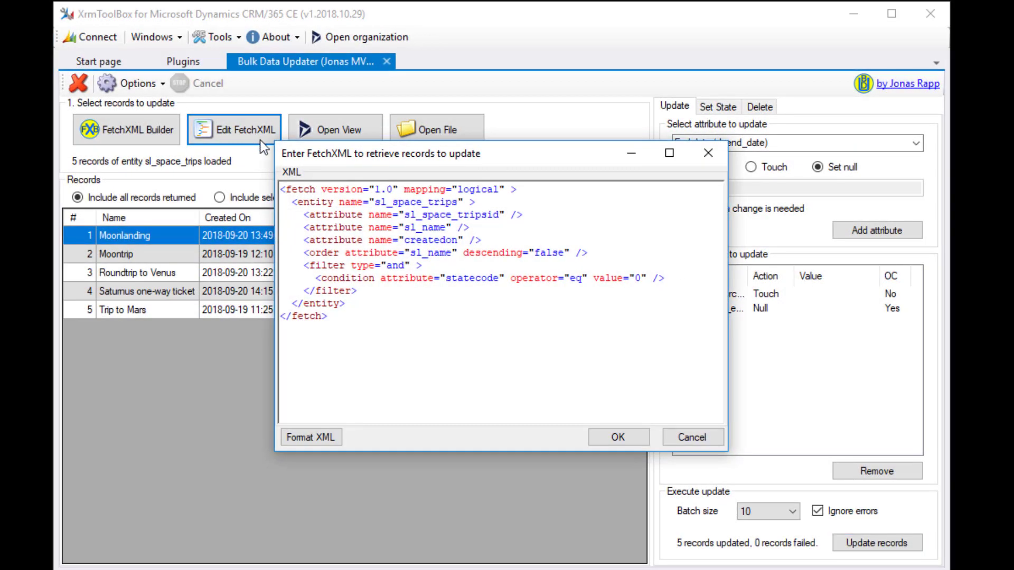
left_click(685, 437)
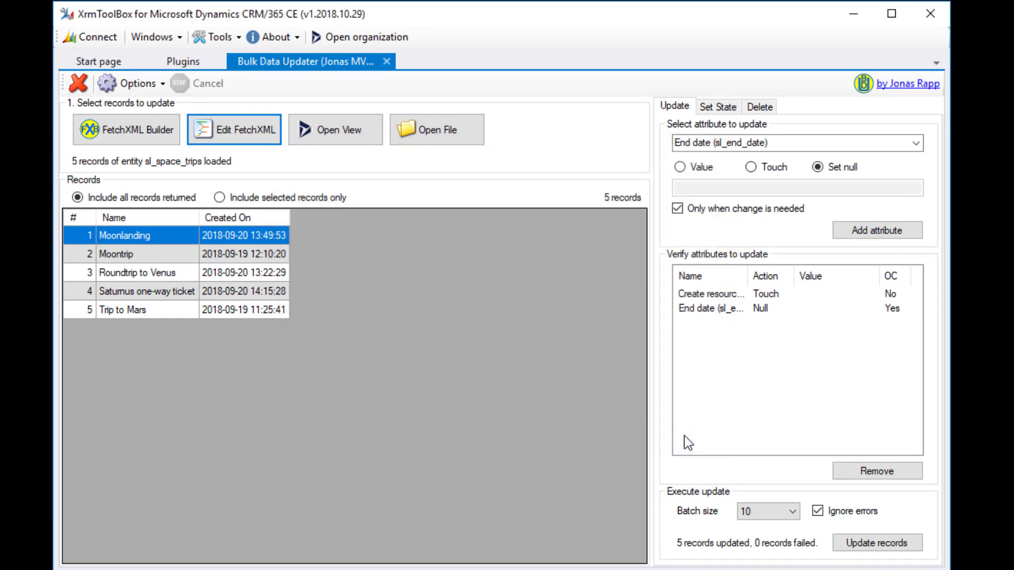
left_click(160, 129)
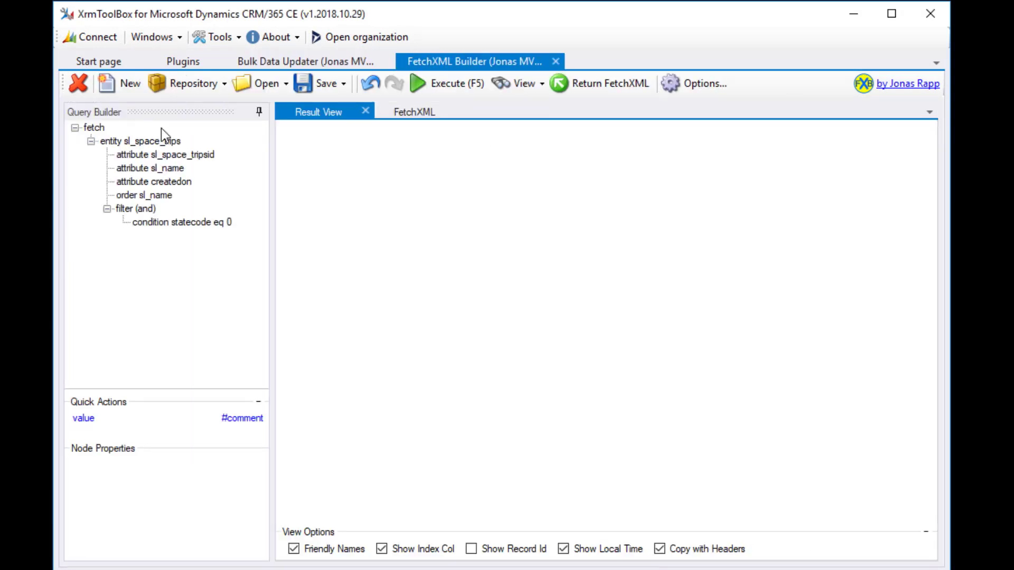
left_click(420, 84)
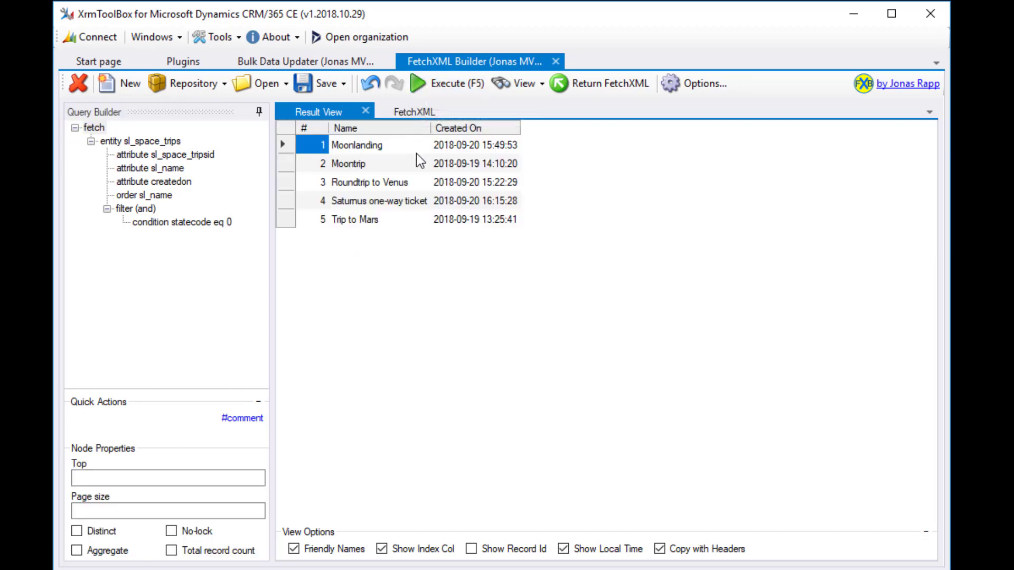
- Add the Create resource requirement, End date and Start date attributes to the sl_space_trips entity in the query
left_click(151, 141)
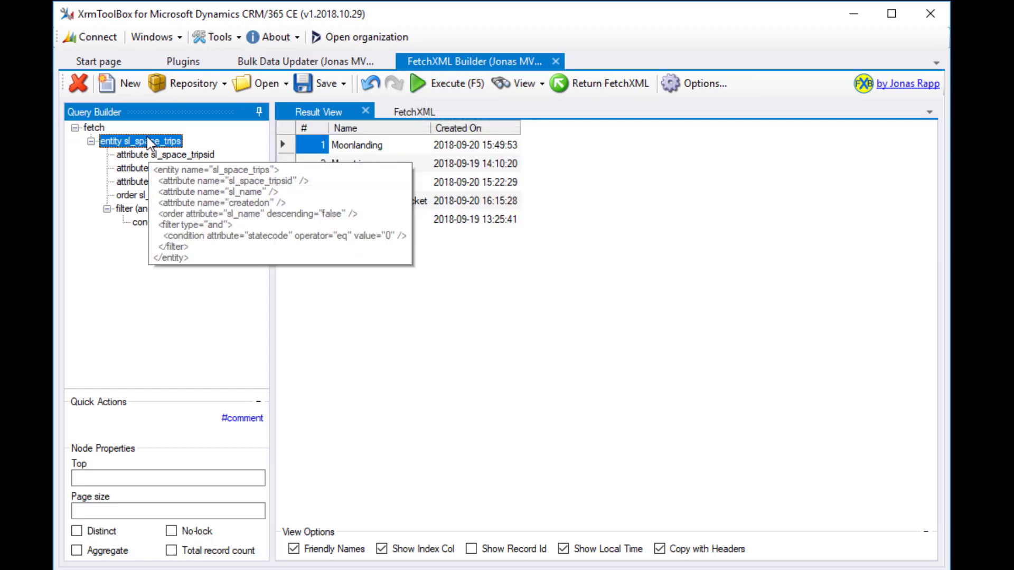
left_click(109, 419)
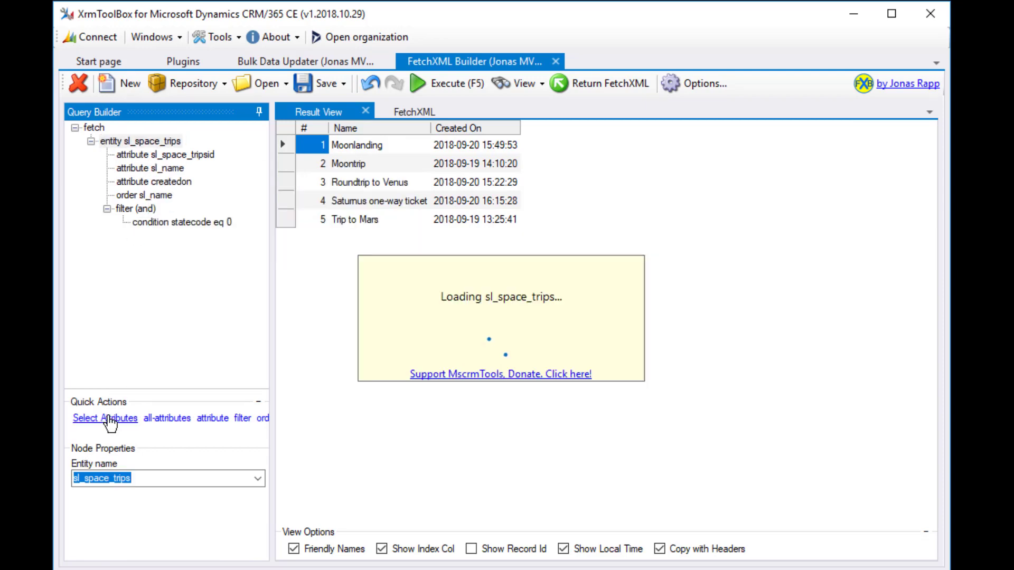
left_click(282, 226)
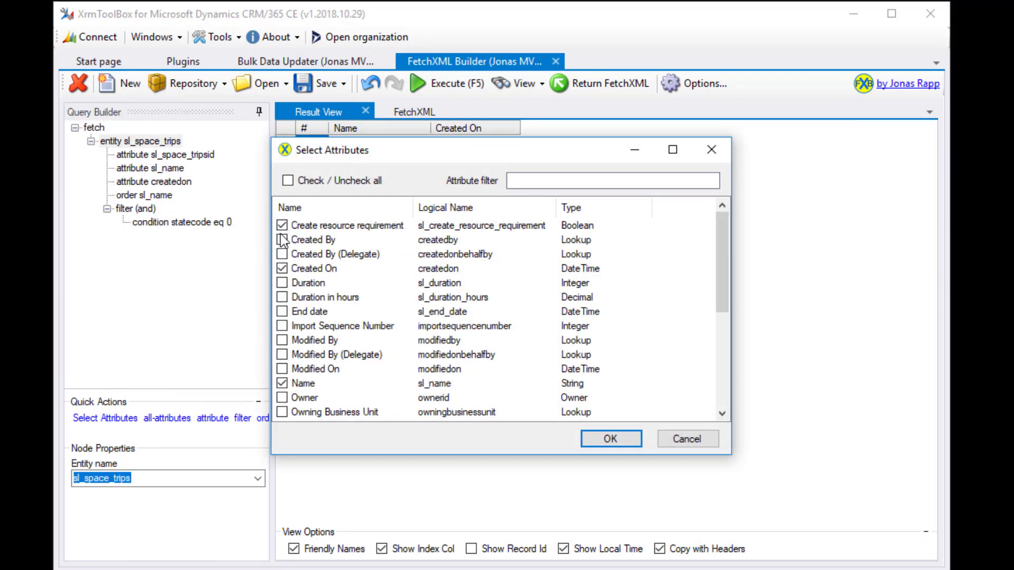
left_click(282, 312)
scroll(285, 393, "down", 1)
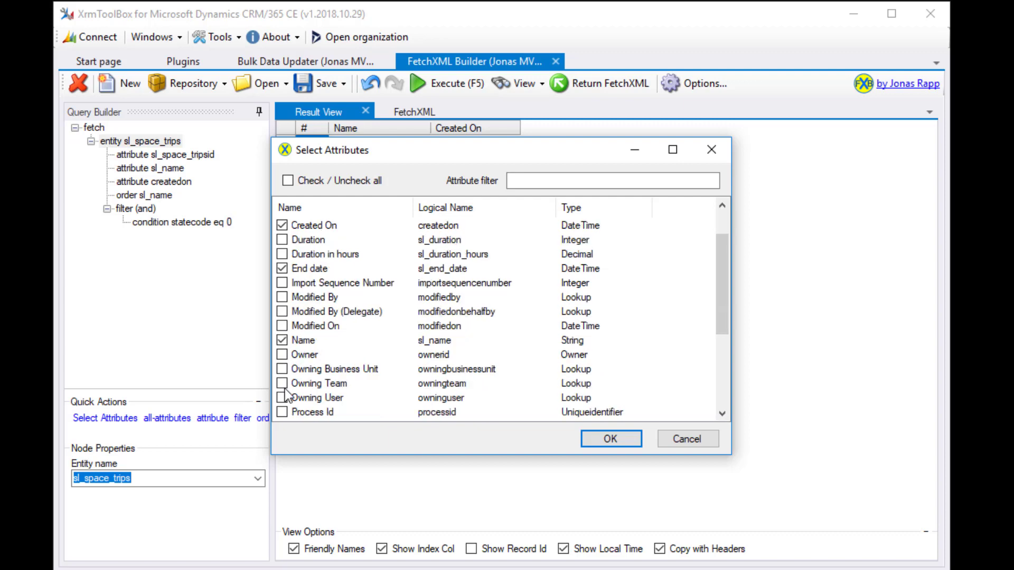
scroll(286, 395, "down", 3)
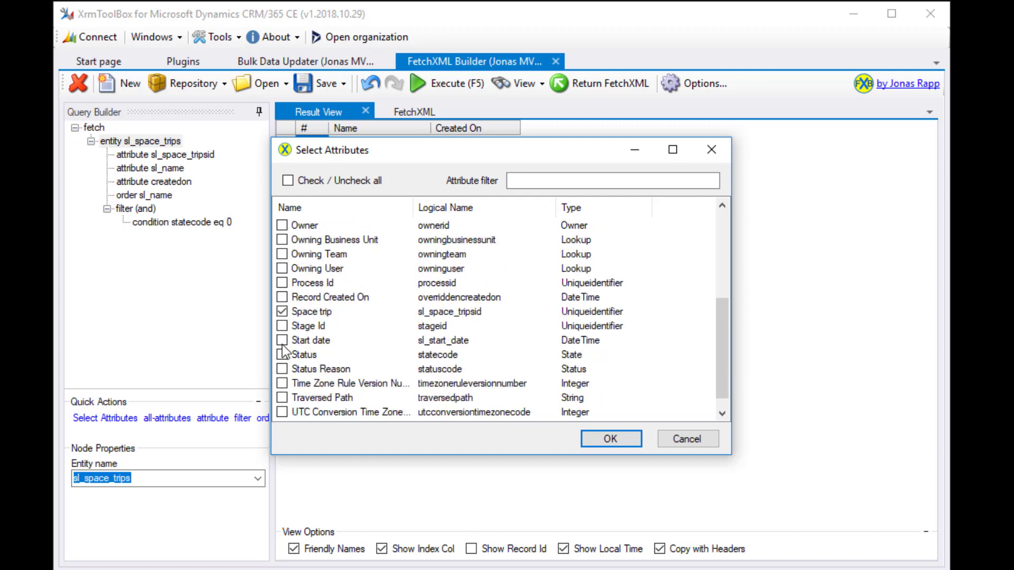
left_click(282, 340)
left_click(608, 439)
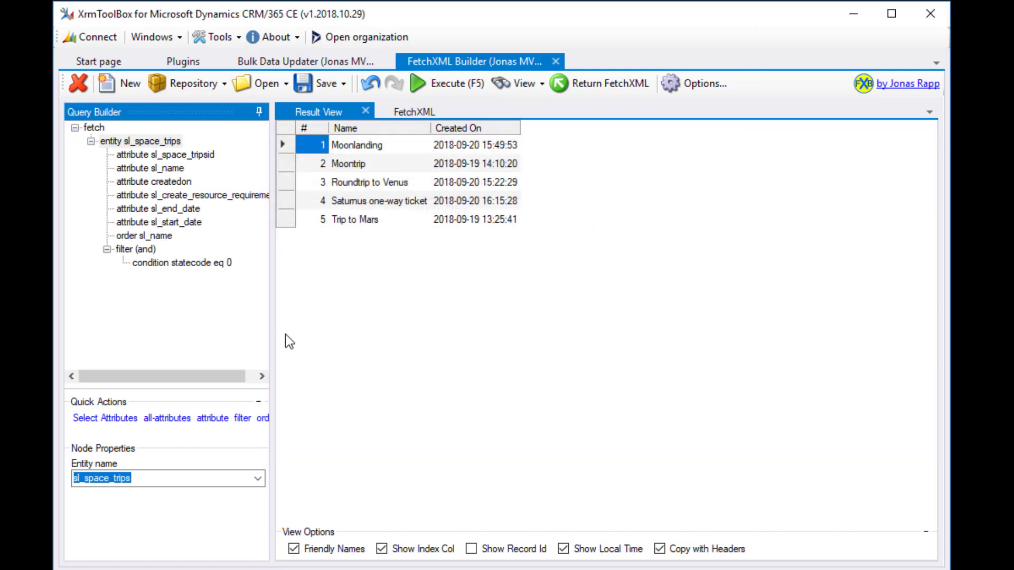
- Move the sl_start_date attribute above sl_end_date and execute the query
left_click_drag(192, 224, 175, 210)
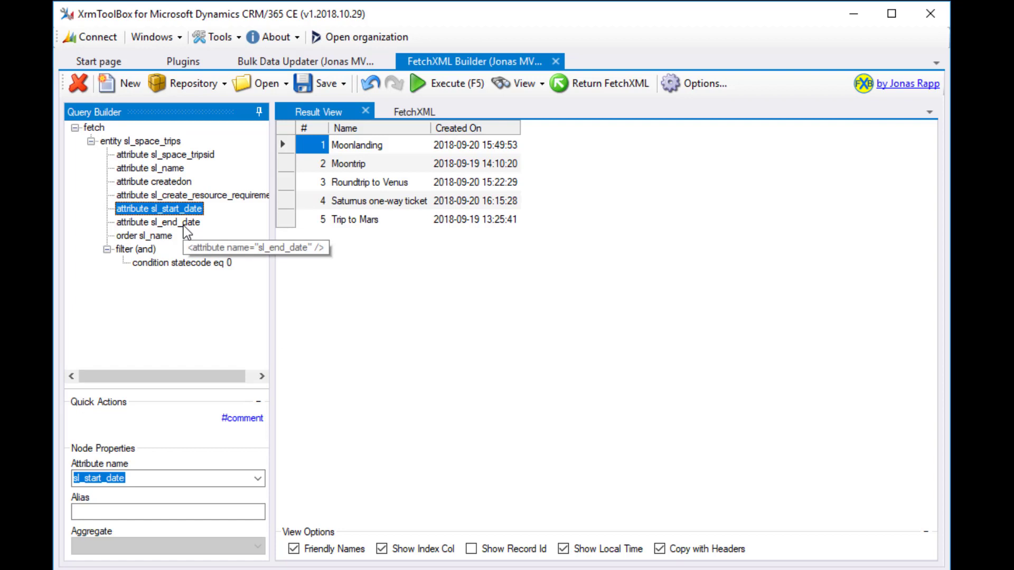
left_click(423, 87)
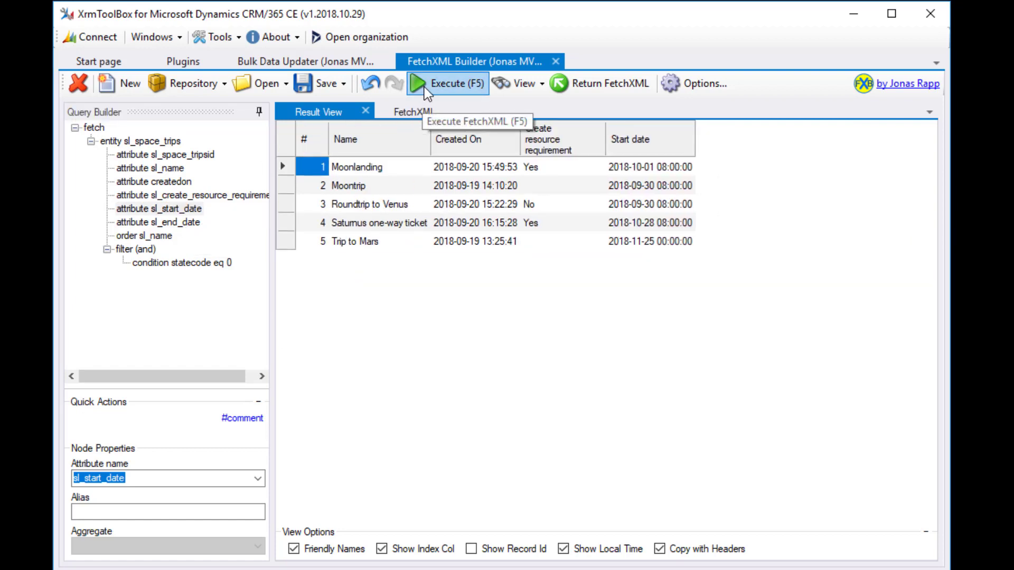
- Return the query to Bulk Data Updater and check Create resource requirement for the Moontrip and Roundtrip to Venus records
left_click(582, 83)
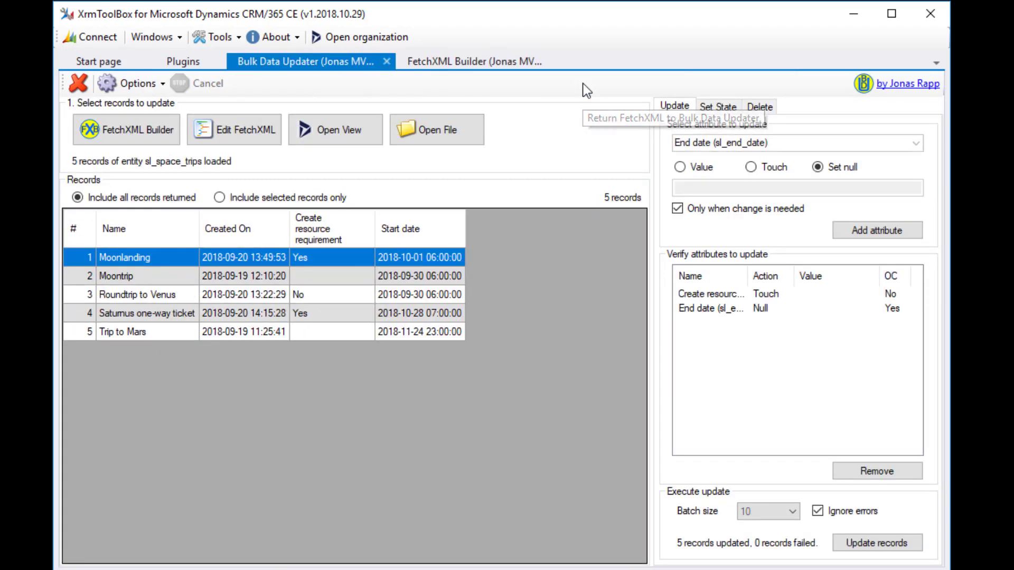
left_click(331, 276)
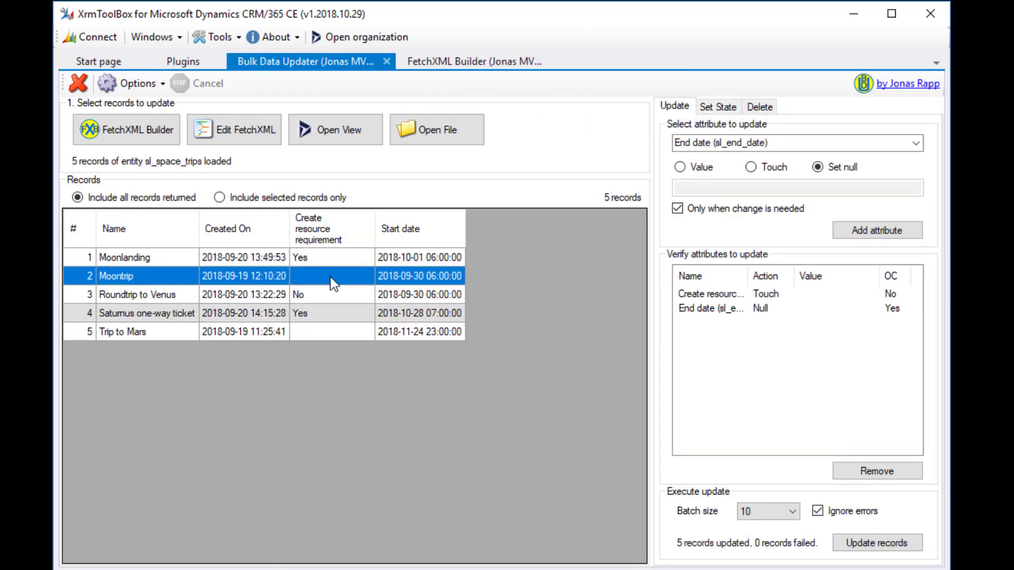
left_click(335, 296)
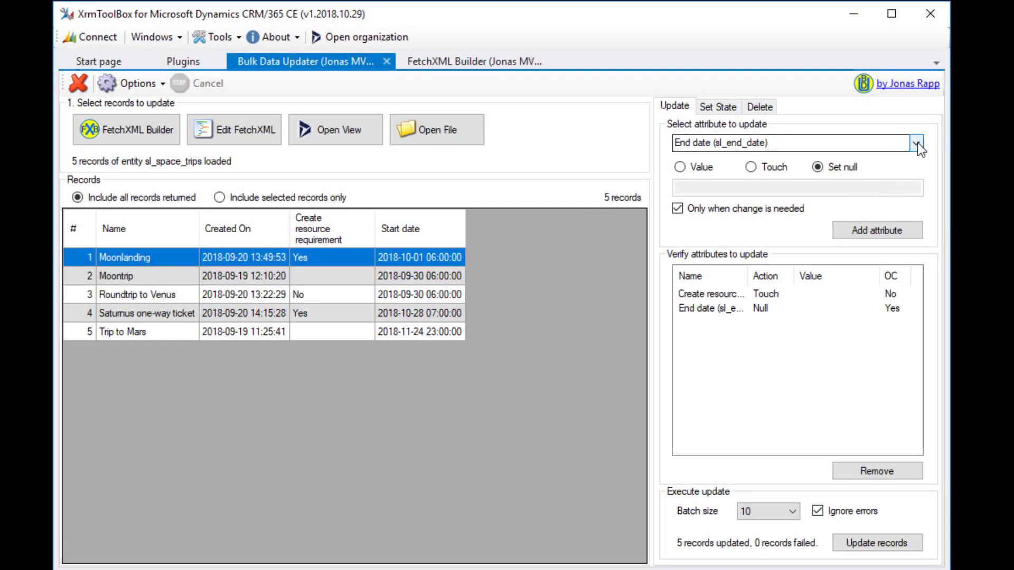
- Replace the Create resource requirement update with value Yes (1), only when change is needed, and remove End date from the attributes to update
left_click(916, 143)
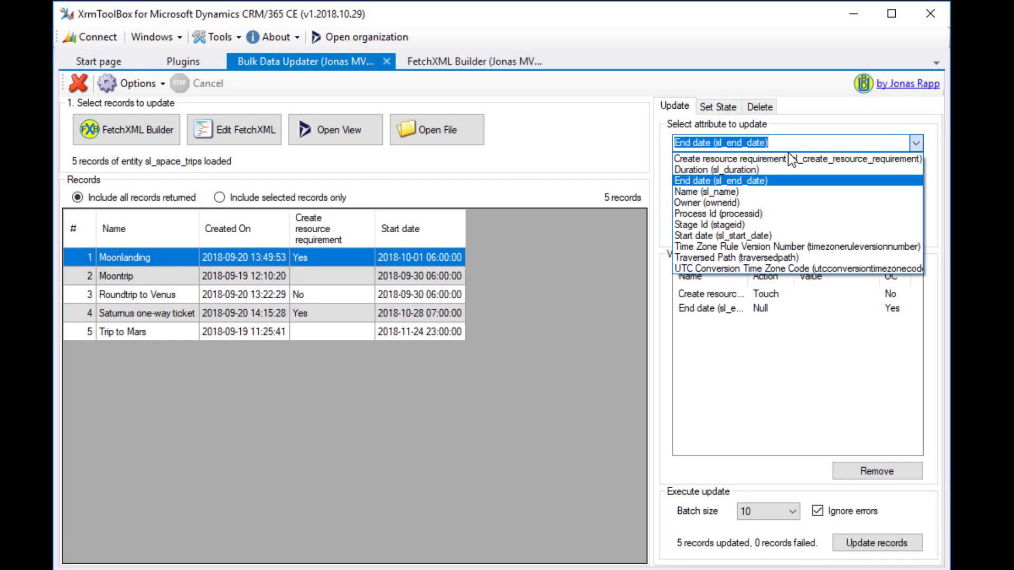
left_click(785, 158)
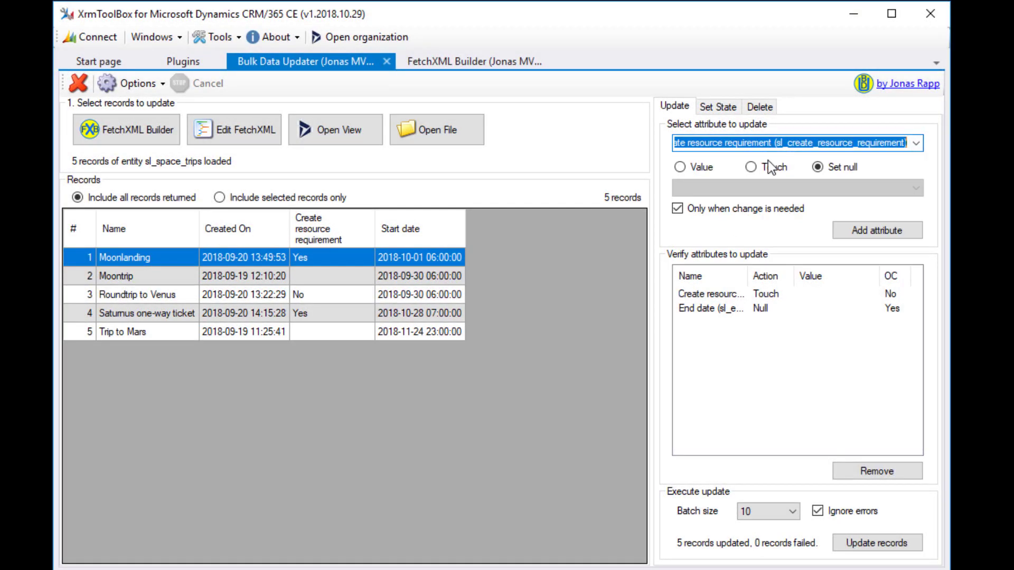
left_click(693, 166)
left_click(804, 186)
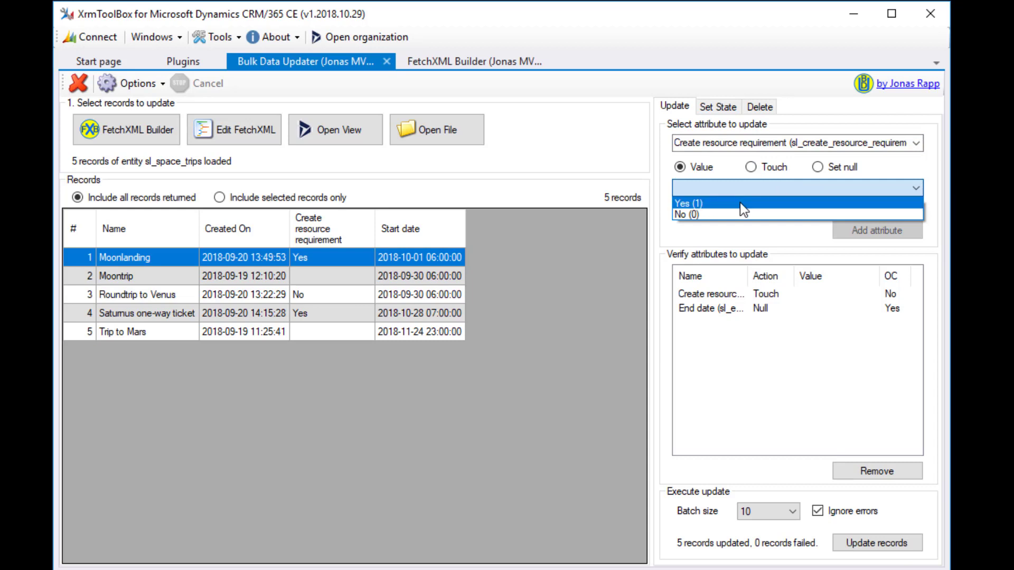
left_click(741, 204)
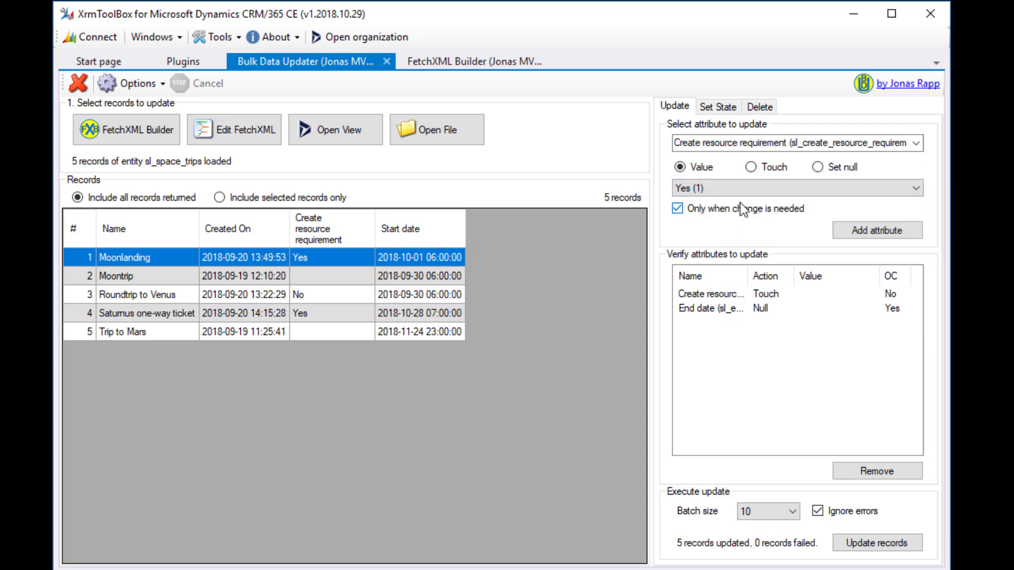
left_click(714, 209)
left_click(881, 226)
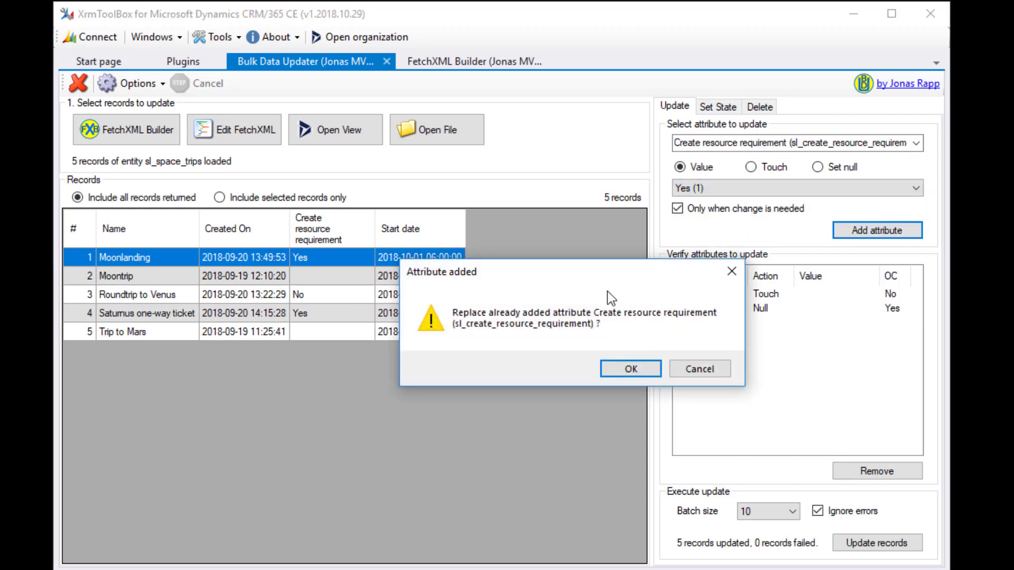
left_click(629, 369)
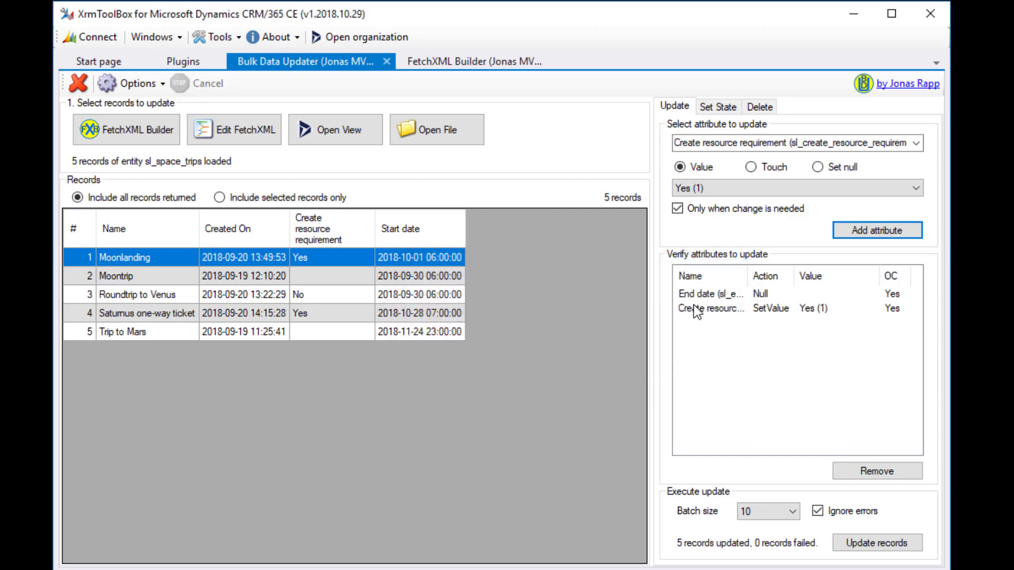
left_click(692, 294)
left_click(863, 470)
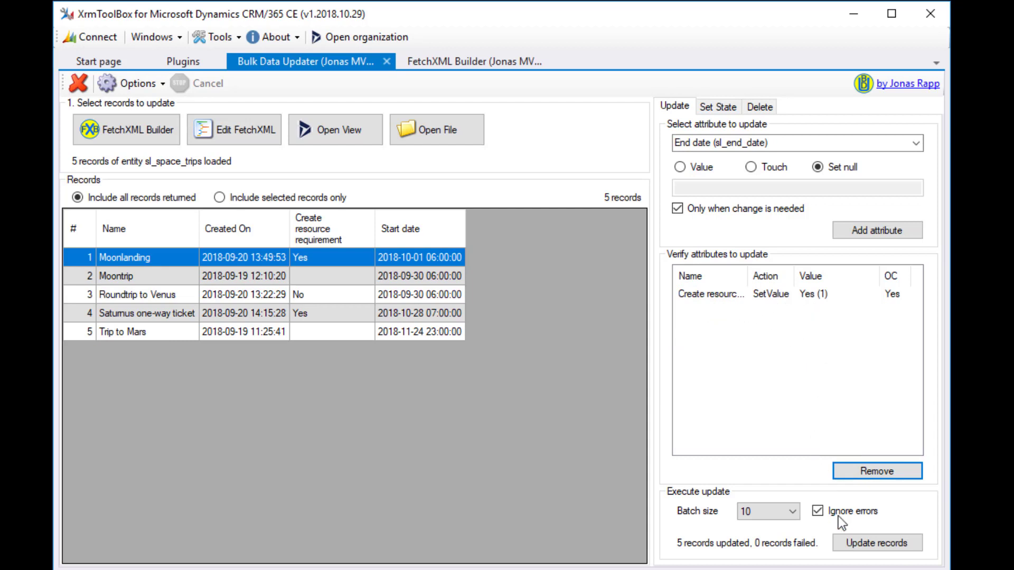
- Update all the loaded records with batch size 1 and rerun the query to show the updated records
left_click(786, 508)
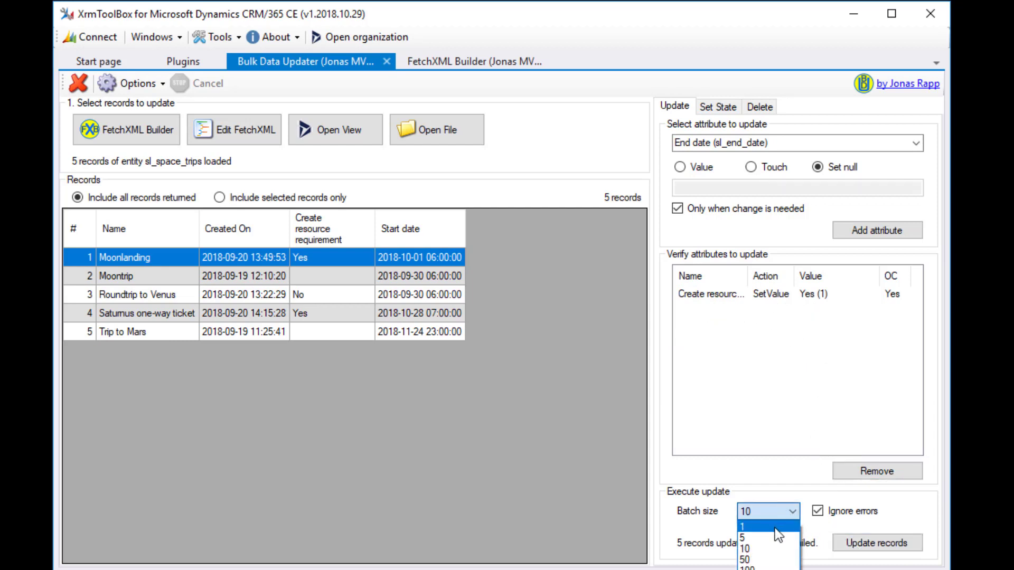
left_click(775, 527)
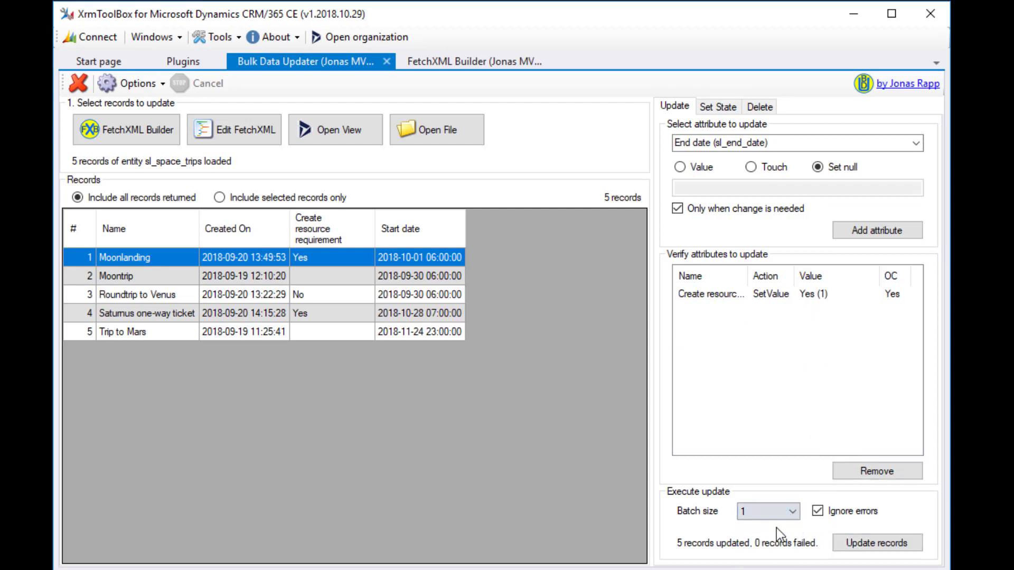
left_click(870, 538)
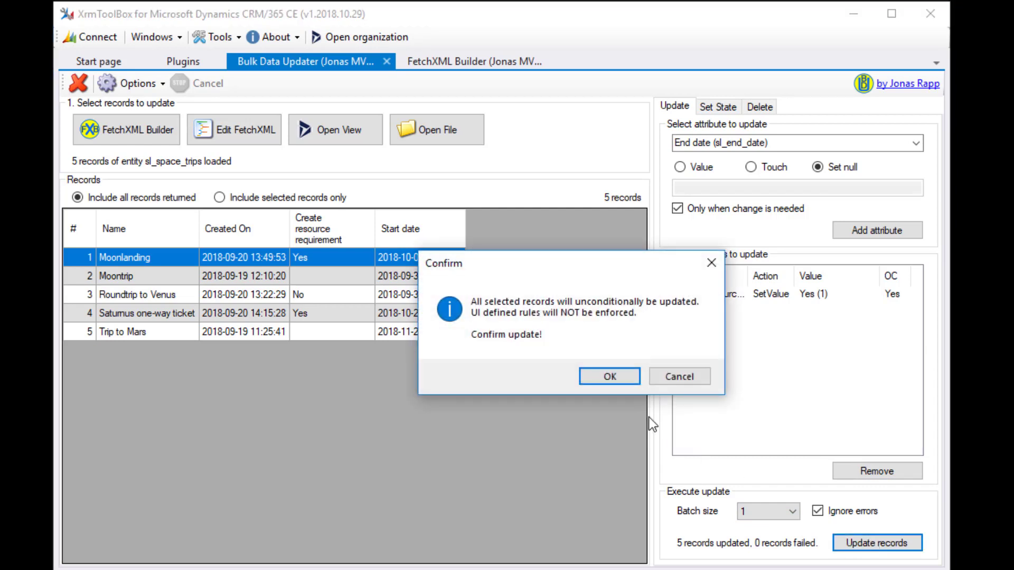
left_click(621, 381)
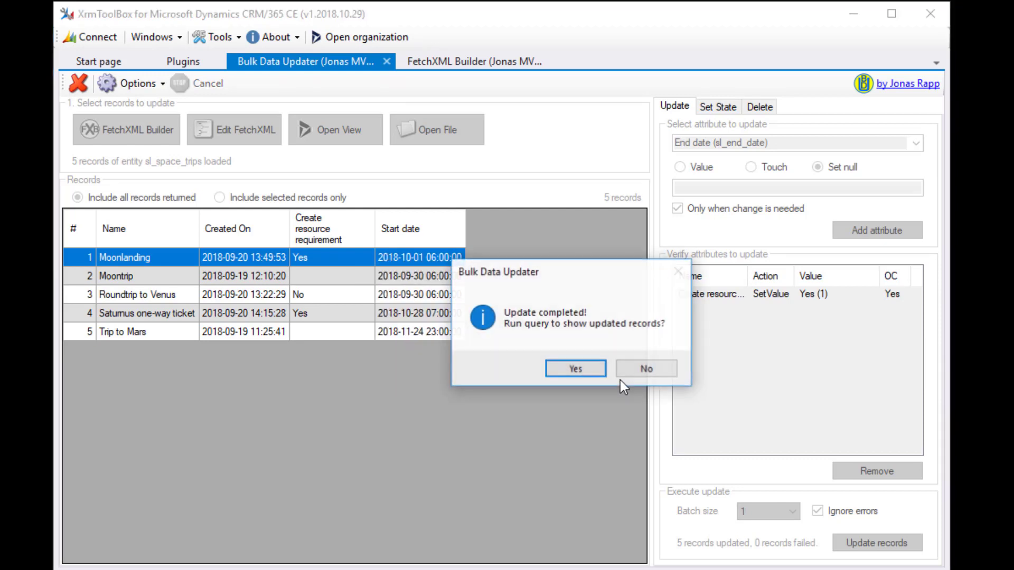
left_click(589, 375)
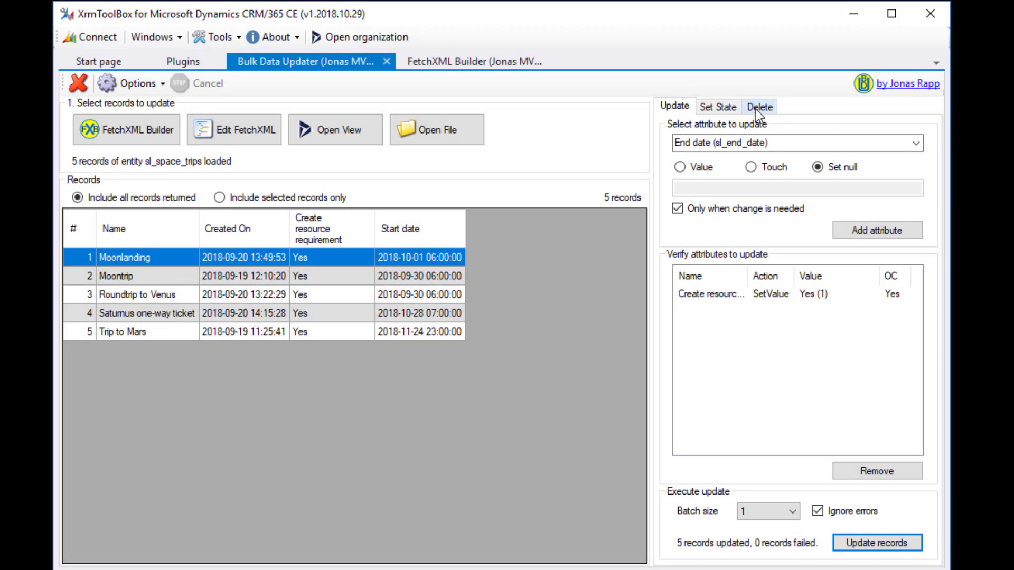
- Delete only the Saturnus one-way ticket record from the space trips and rerun the query to reload the records
left_click(756, 108)
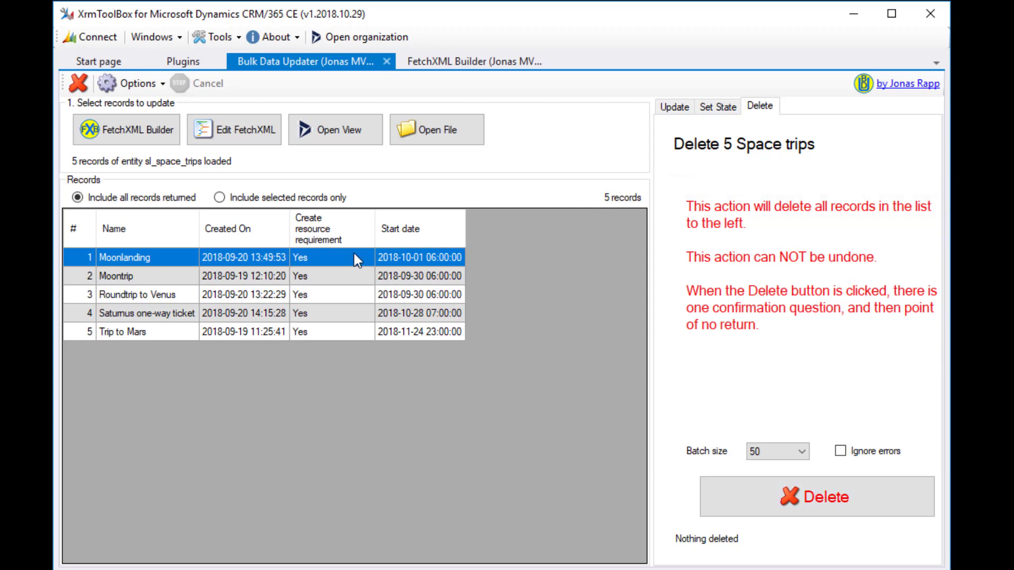
left_click(289, 198)
left_click(323, 313)
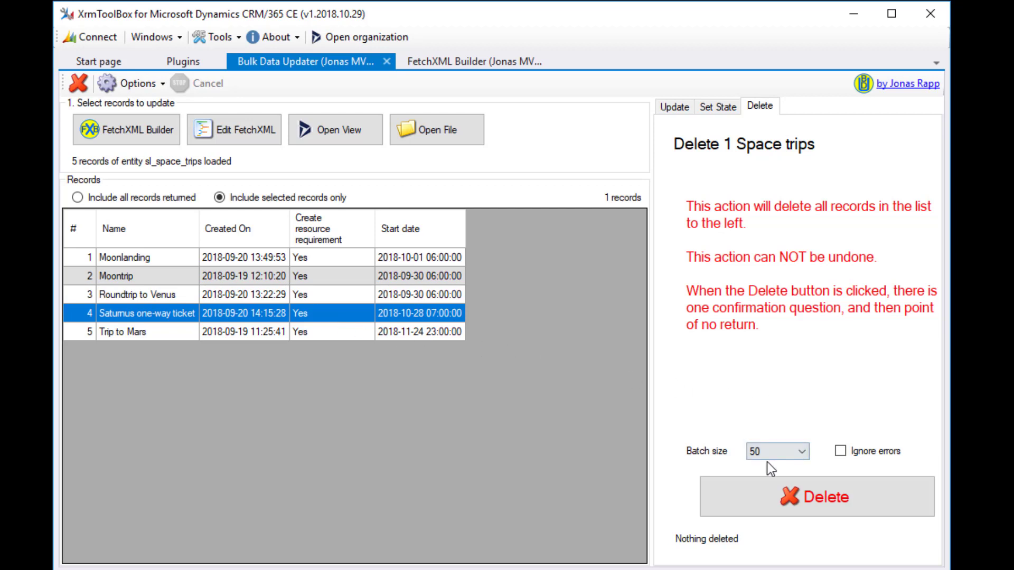
left_click(775, 502)
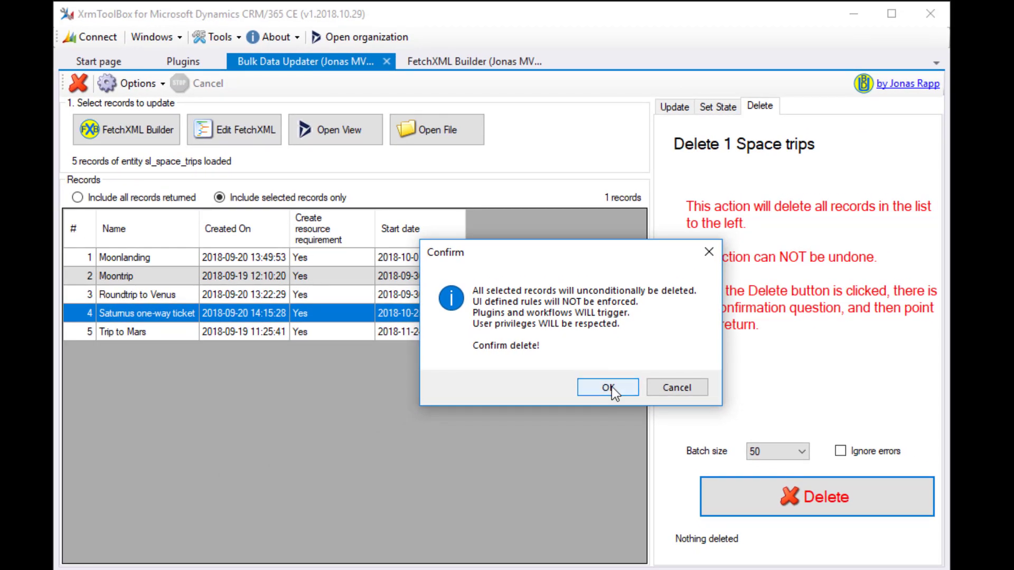
left_click(612, 386)
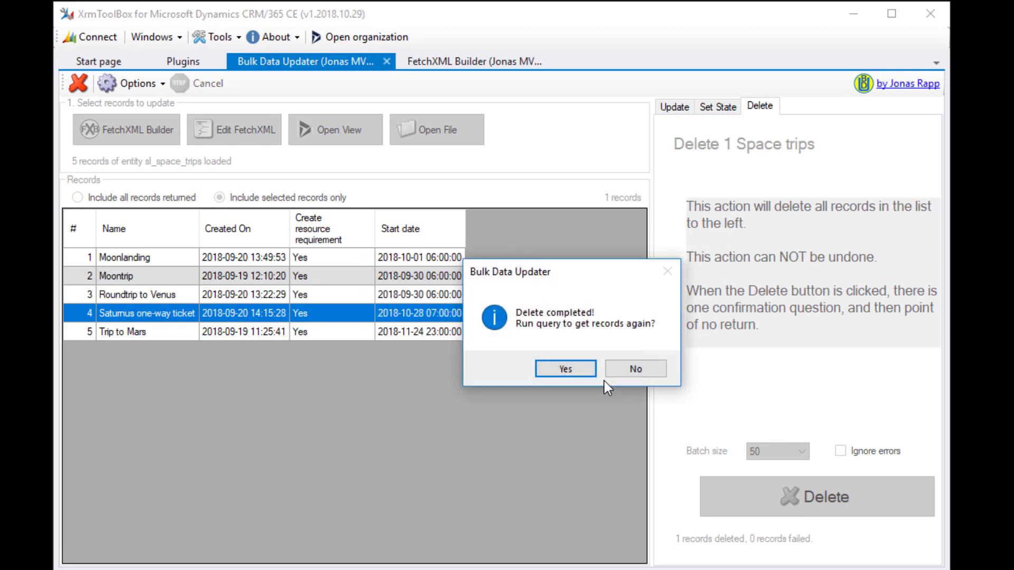
left_click(579, 373)
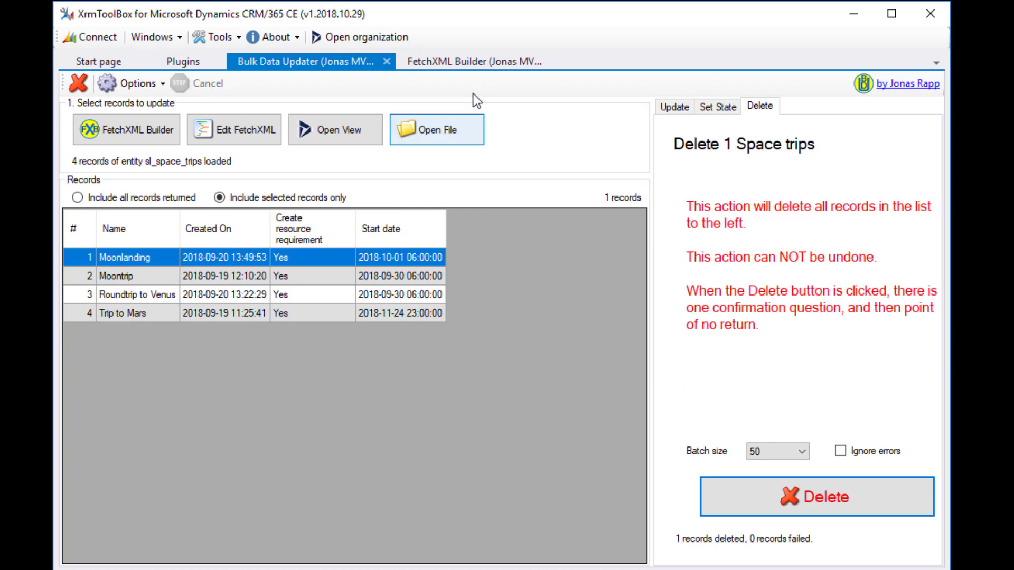
- Close the Bulk Data Updater and FetchXML Builder tools and minimize the main window
left_click(386, 62)
left_click(387, 60)
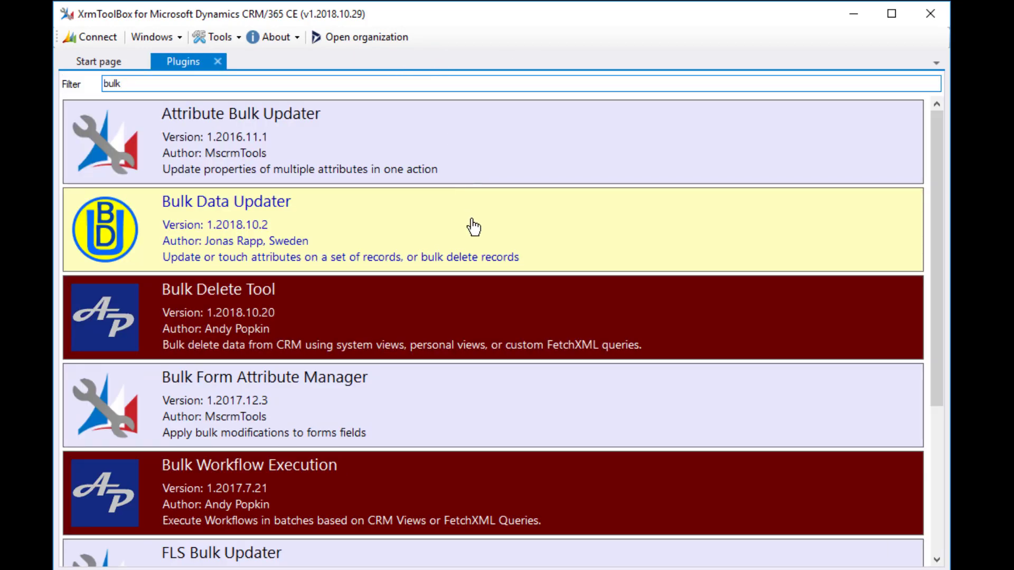
left_click(853, 13)
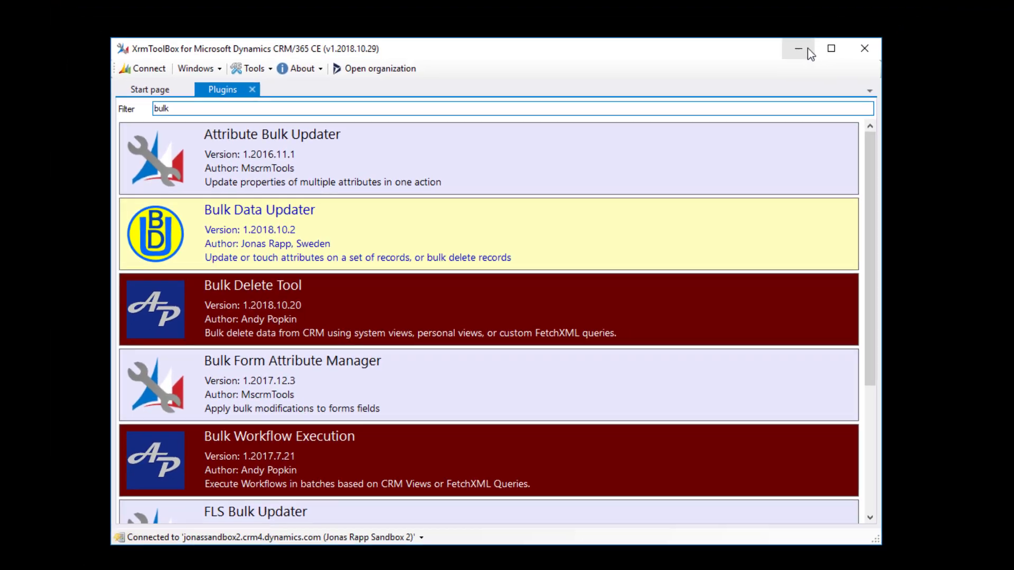